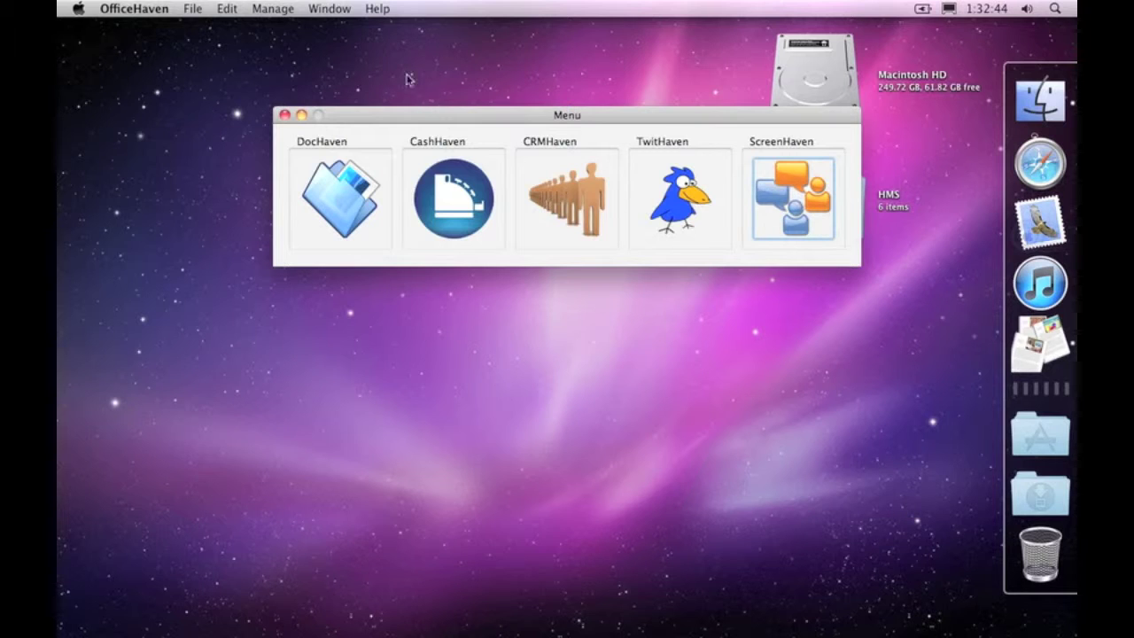
- Open the Database window from the Window menu, showing project record 7 of 7
{"action": "left_click", "coordinate": [319, 8]}
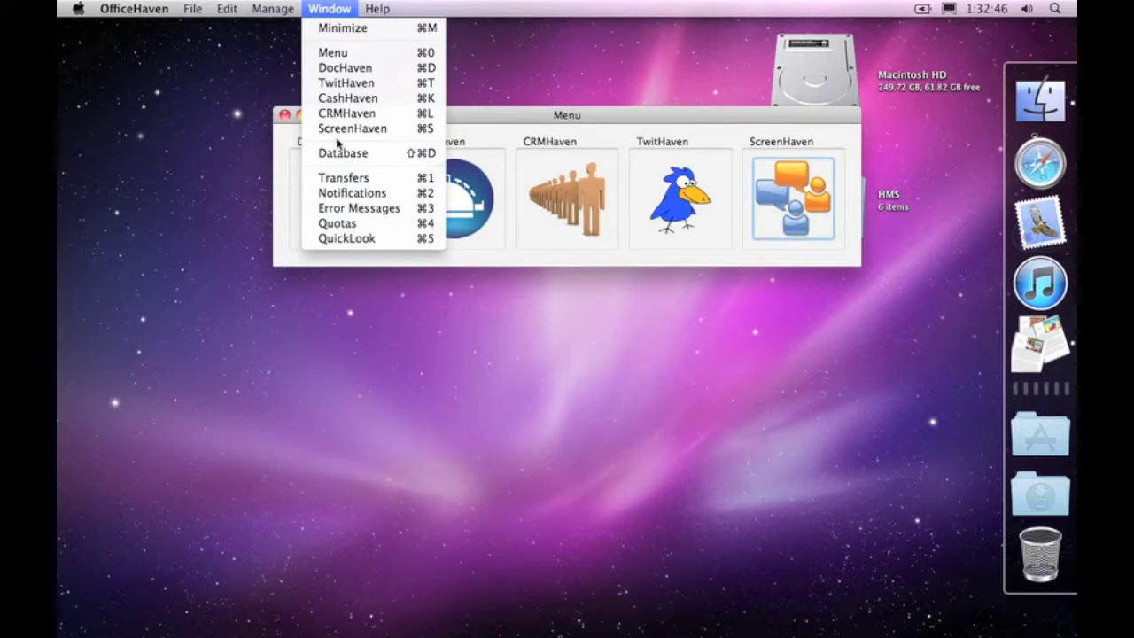
{"action": "left_click", "coordinate": [341, 153]}
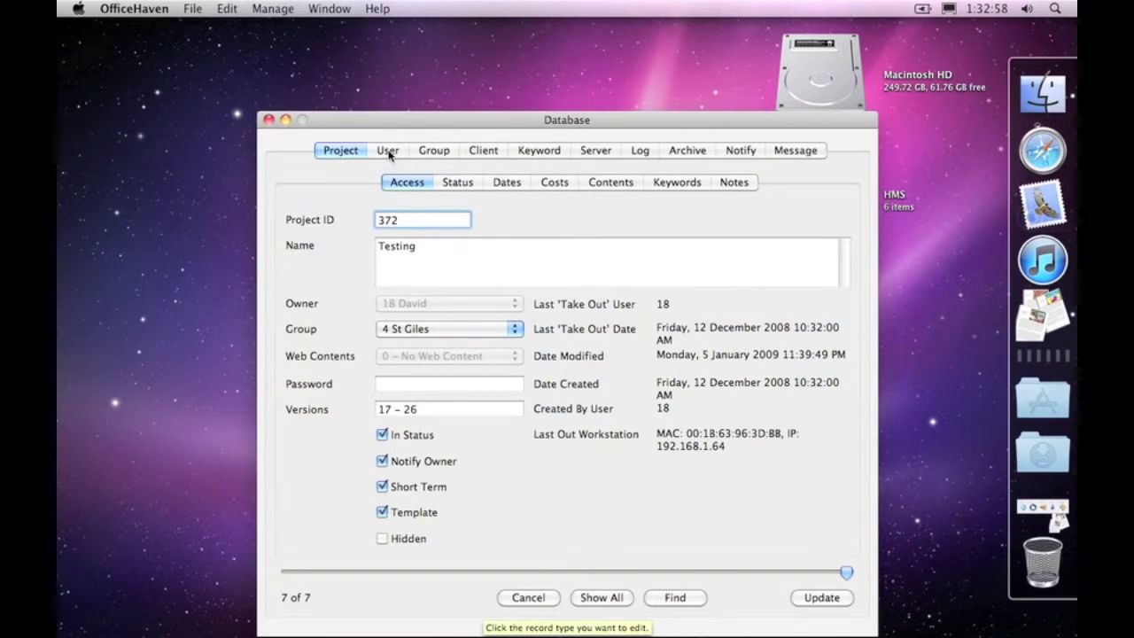
{"action": "left_click", "coordinate": [389, 152]}
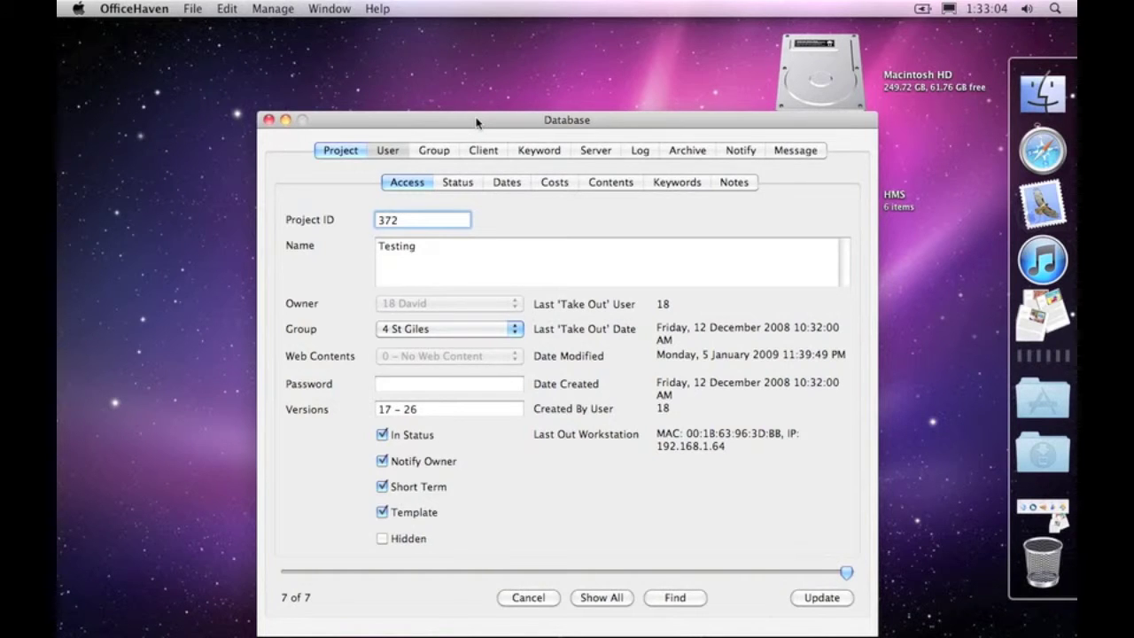
- Reposition the Database window and show the user record's ScreenHaven sharing settings
{"action": "left_click_drag", "start_coordinate": [477, 122], "coordinate": [436, 83]}
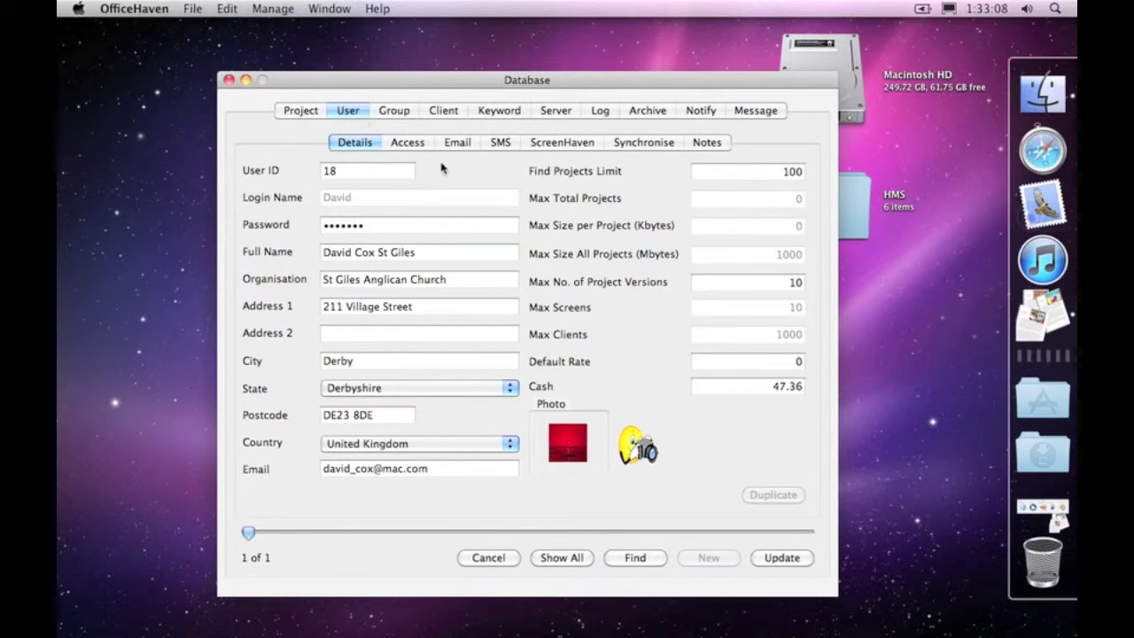
{"action": "left_click", "coordinate": [560, 147]}
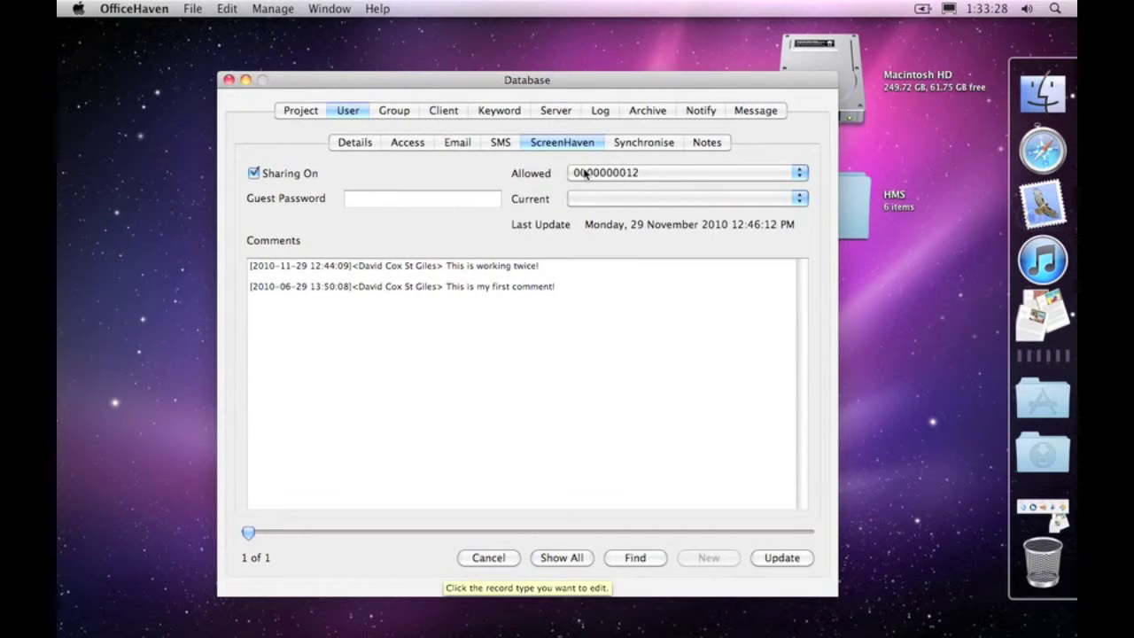
{"action": "left_click", "coordinate": [585, 173]}
{"action": "left_click", "coordinate": [523, 332]}
{"action": "left_click", "coordinate": [540, 283]}
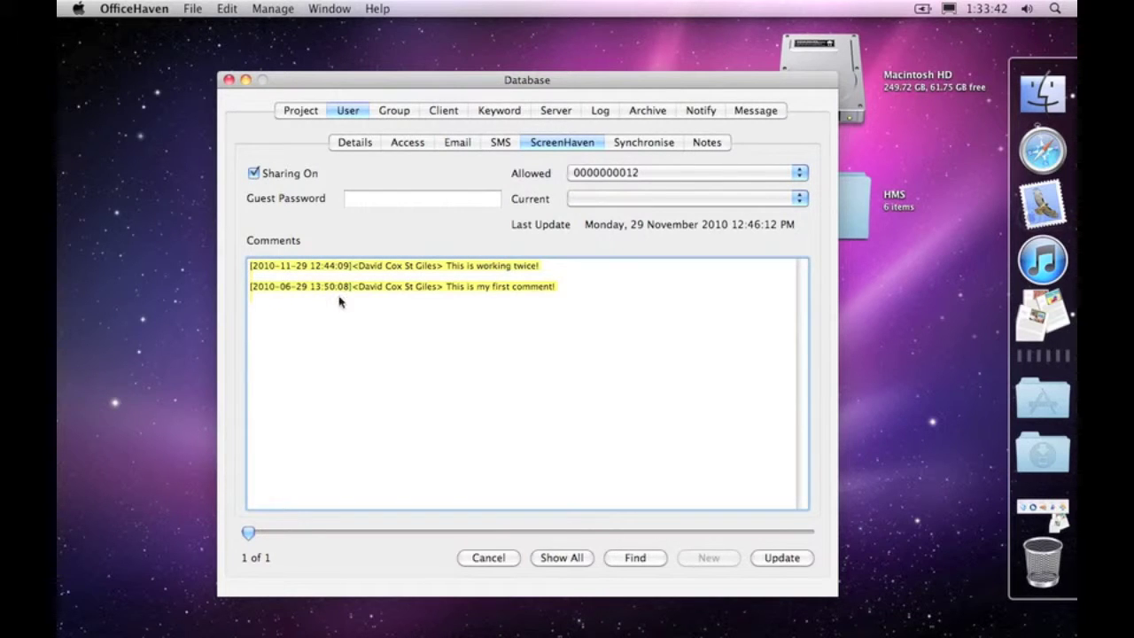
{"action": "left_click", "coordinate": [452, 333]}
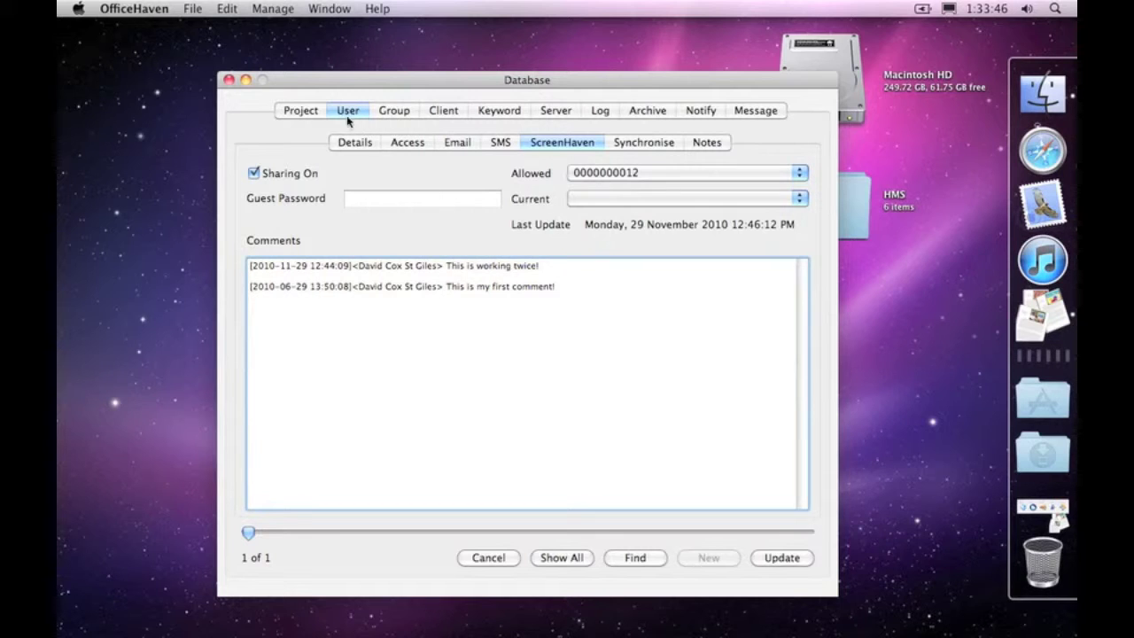
- Enter a four-character guest password, apply it with Update, and close the Database window
{"action": "left_click", "coordinate": [370, 199]}
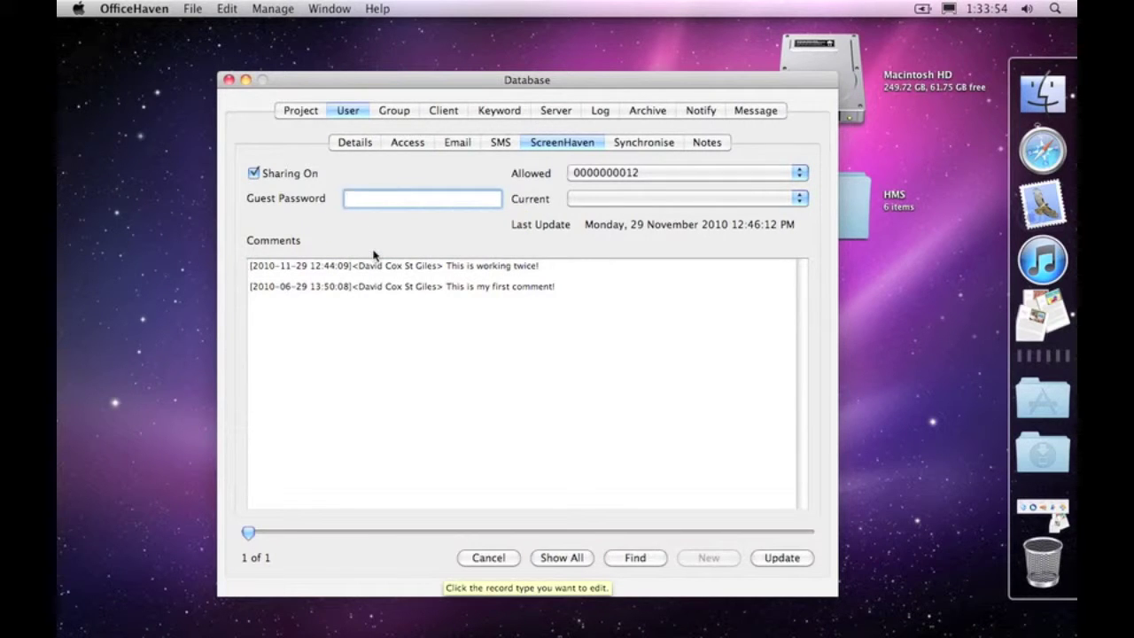
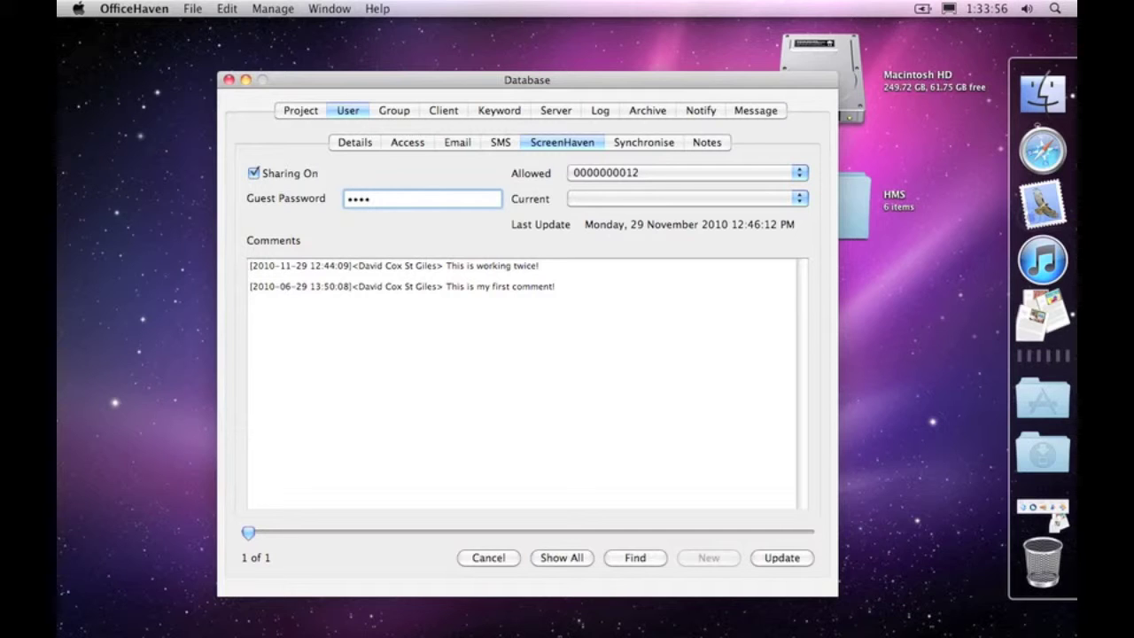
{"action": "left_click", "coordinate": [791, 562]}
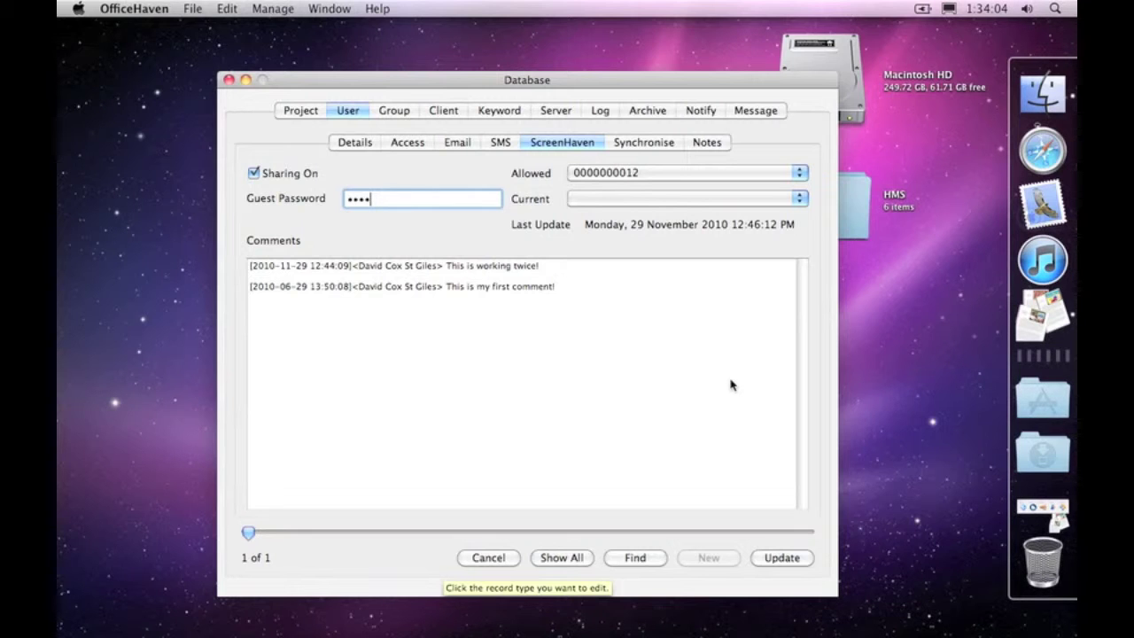
{"action": "key", "text": "super+w"}
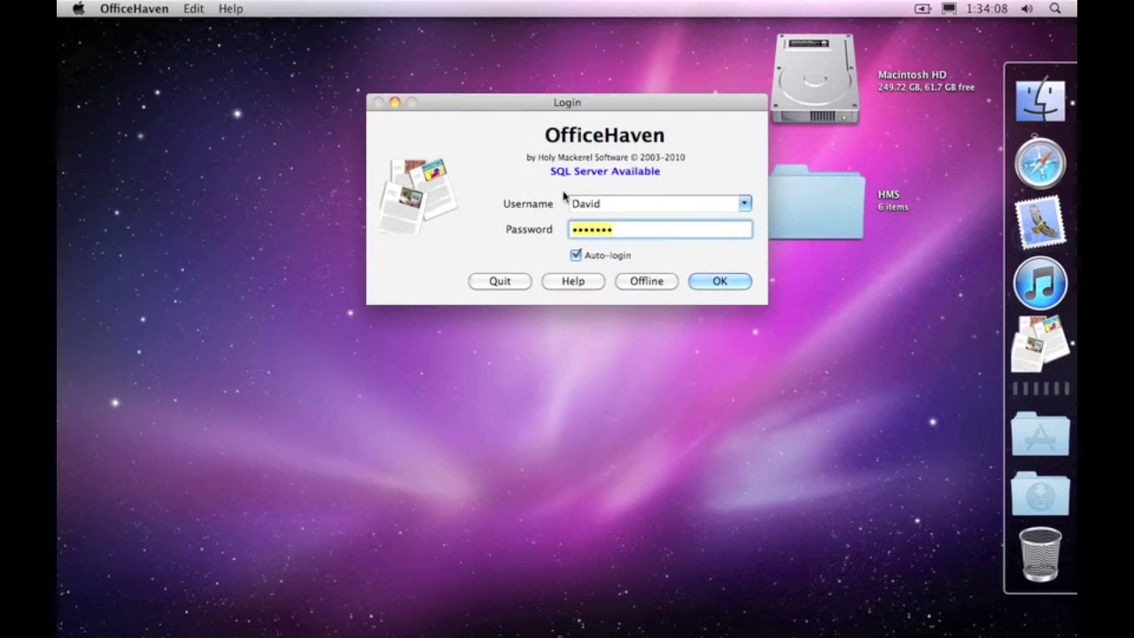
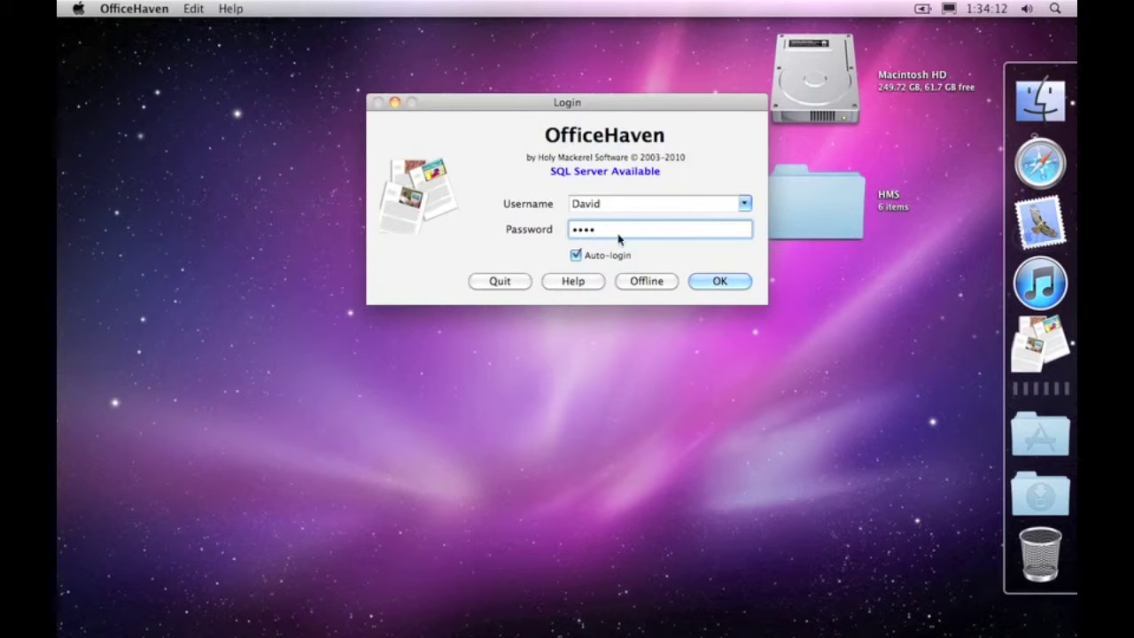
- Log in with the guest password to open the view-only ScreenHaven viewer
{"action": "left_click", "coordinate": [720, 281]}
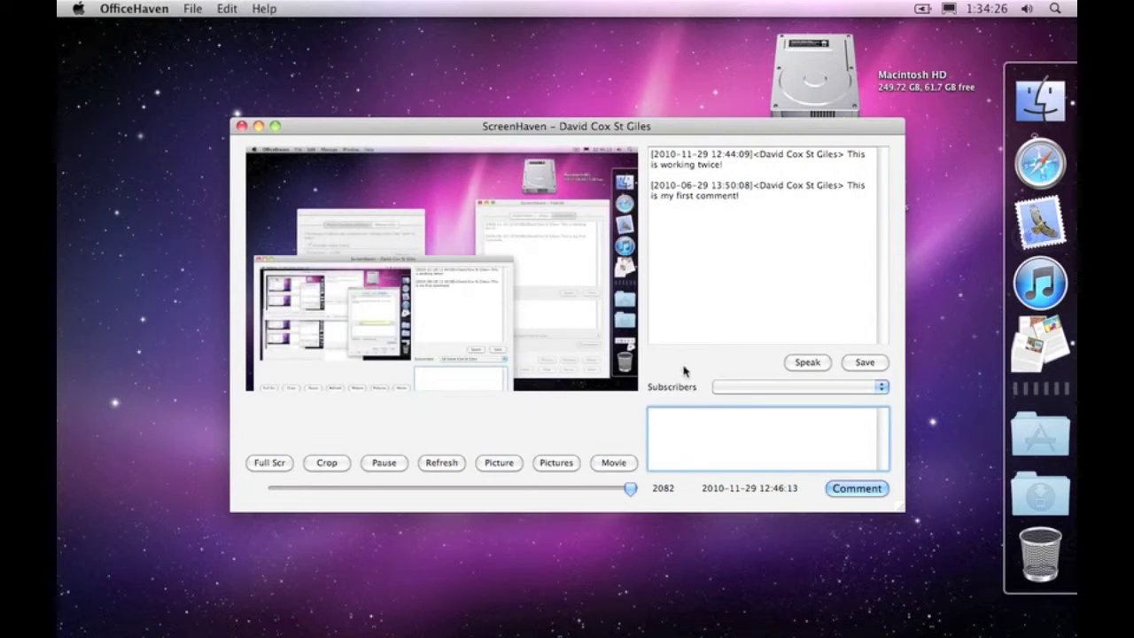
- Check the Help menu, then scrub the screens slider from the earliest capture back to the newest
{"action": "left_click_drag", "start_coordinate": [456, 120], "coordinate": [429, 52]}
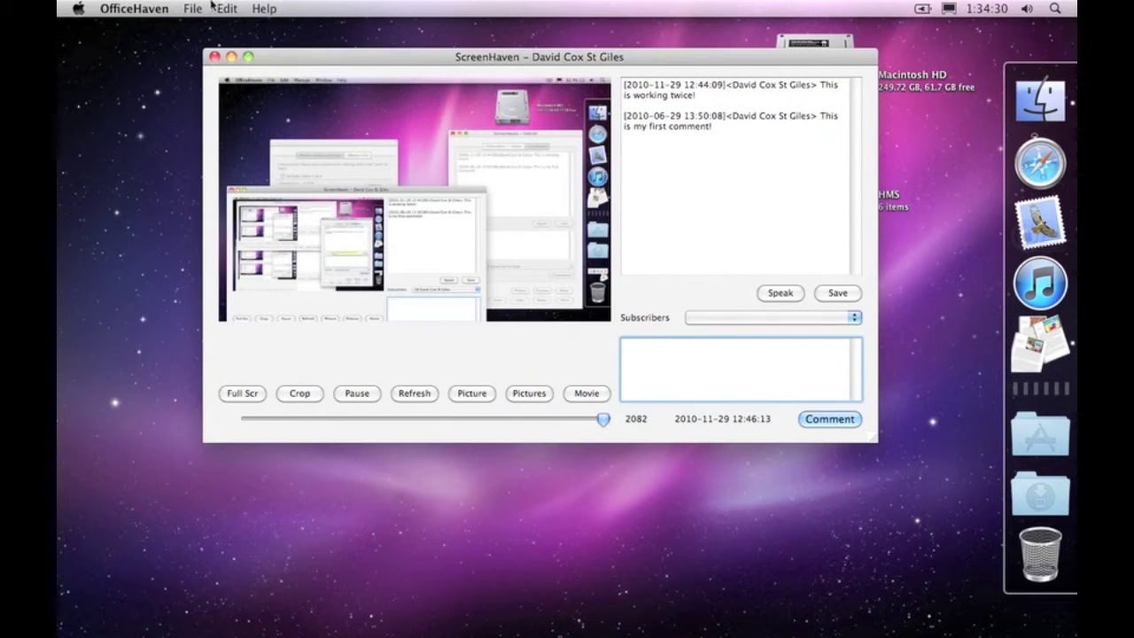
{"action": "left_click", "coordinate": [260, 8]}
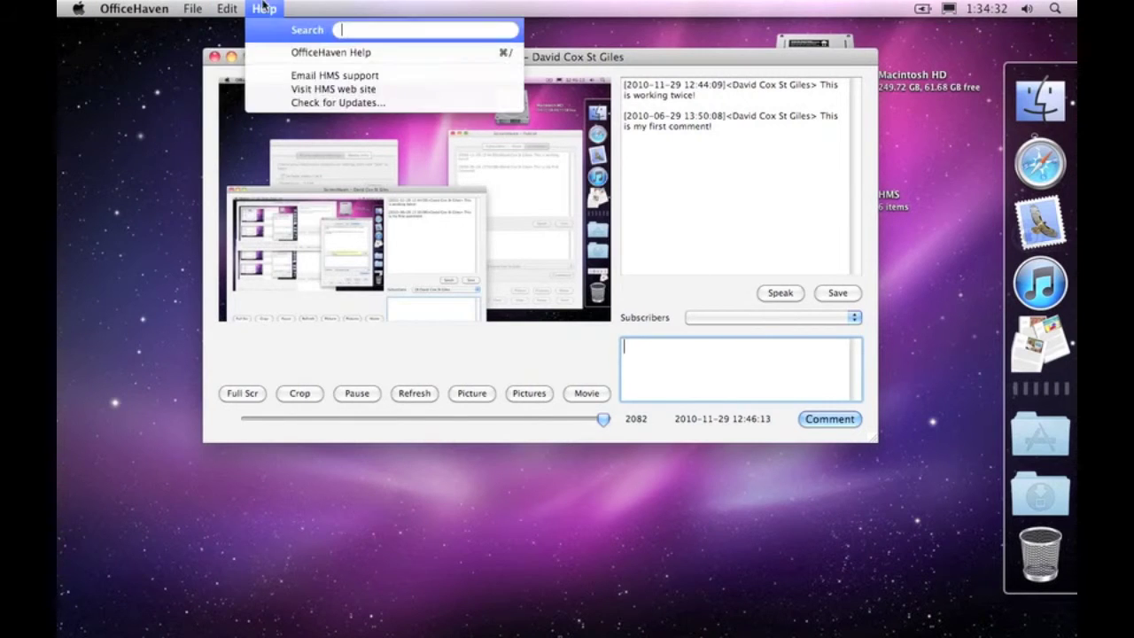
{"action": "left_click", "coordinate": [333, 114]}
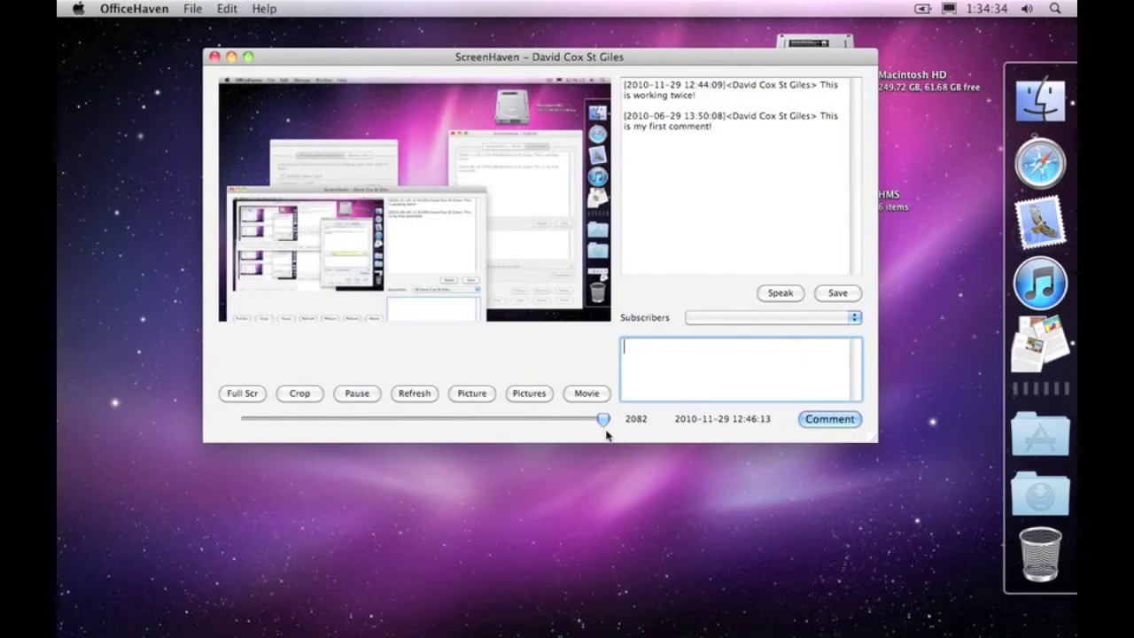
{"action": "left_click_drag", "start_coordinate": [508, 419], "coordinate": [248, 419]}
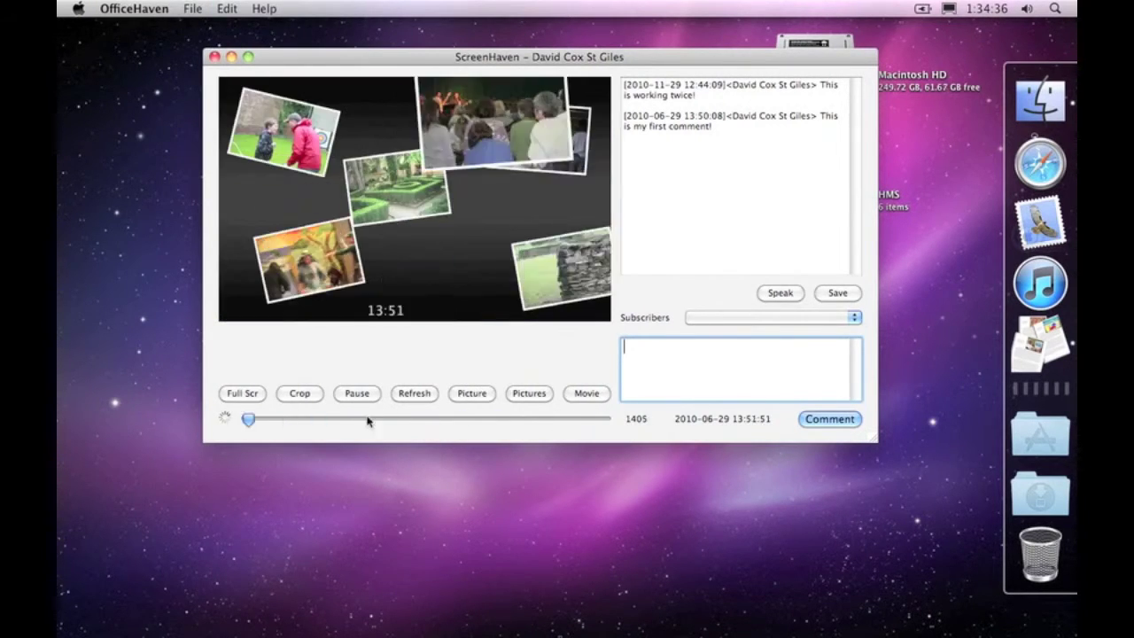
{"action": "mouse_move", "coordinate": [367, 421]}
{"action": "left_mouse_down"}
{"action": "mouse_move", "coordinate": [567, 419]}
{"action": "mouse_move", "coordinate": [322, 419]}
{"action": "mouse_move", "coordinate": [460, 419]}
{"action": "left_mouse_up"}
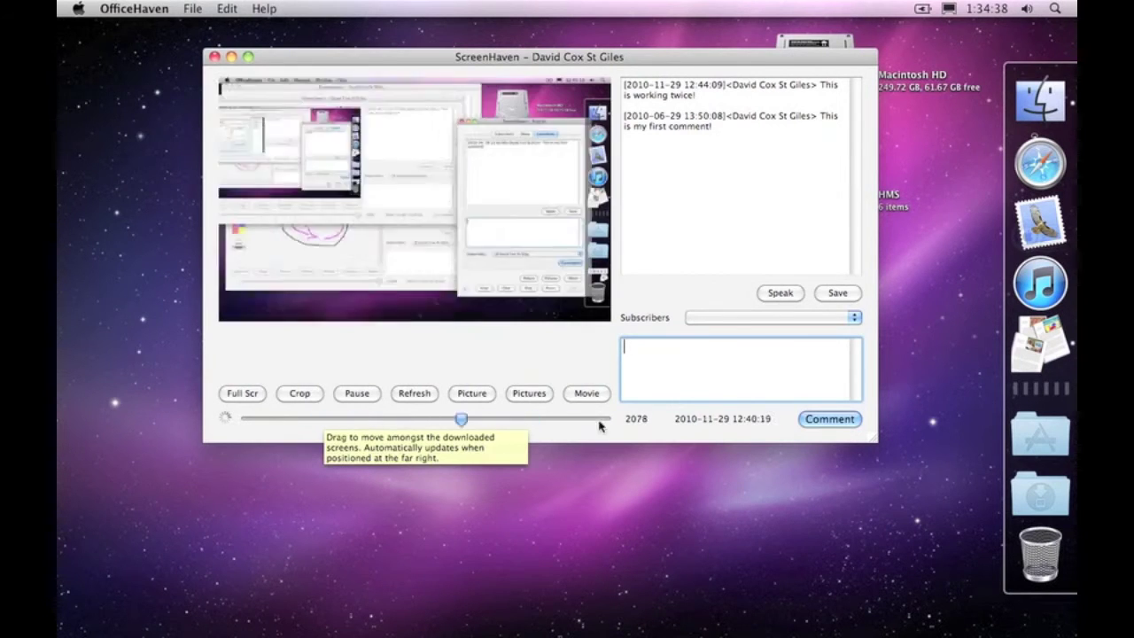
{"action": "left_click", "coordinate": [599, 422]}
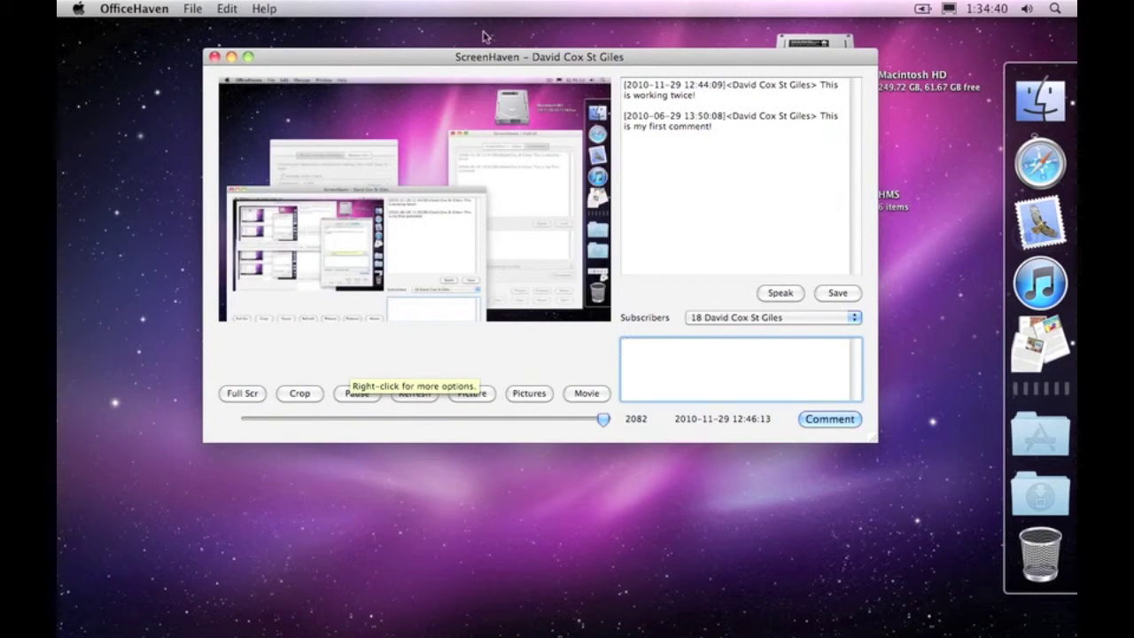